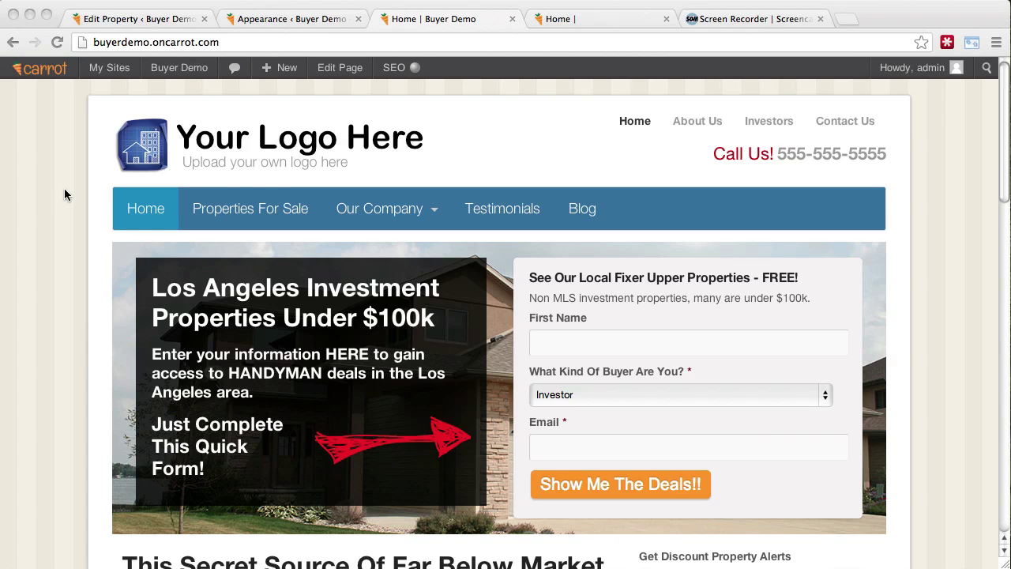
- Open the Buyer Demo admin dashboard and go to its Appearance settings
left_click(909, 251)
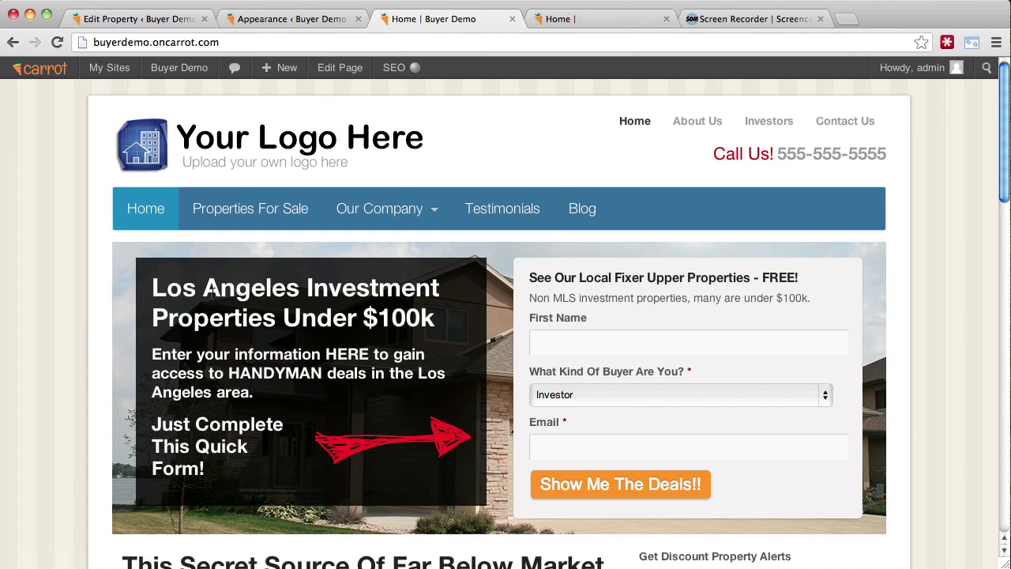
left_click(282, 20)
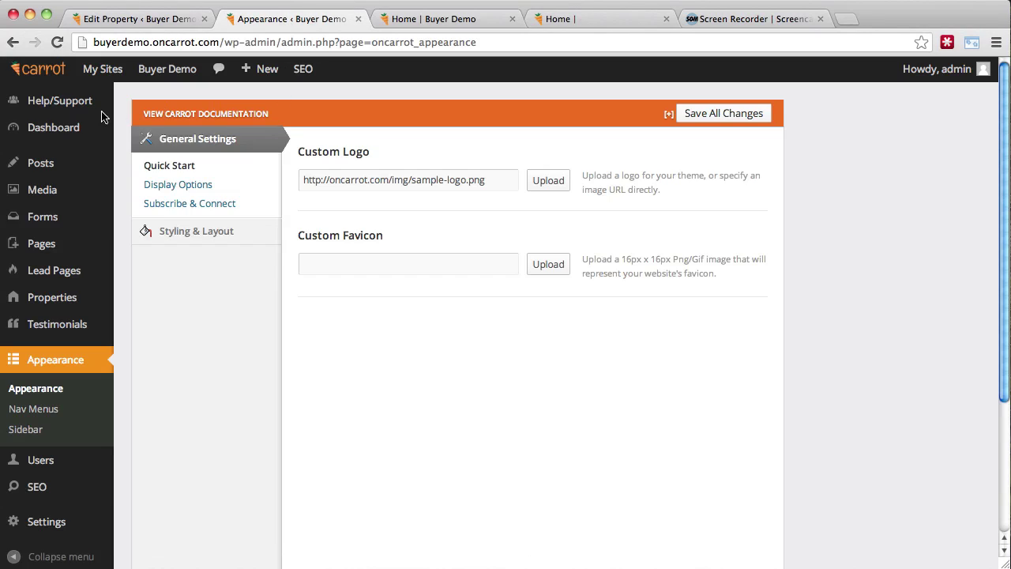
left_click(49, 134)
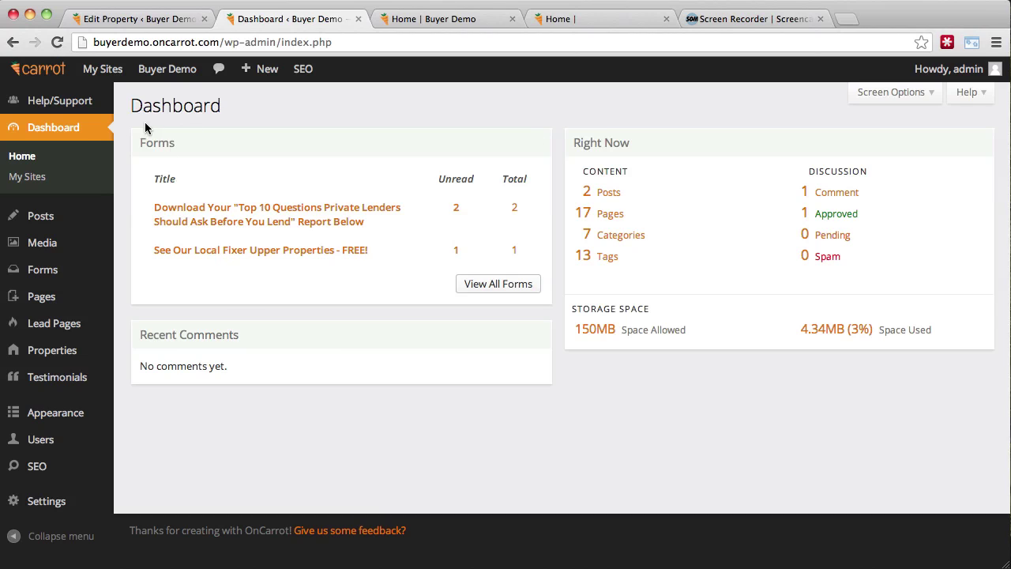
mouse_move(63, 410)
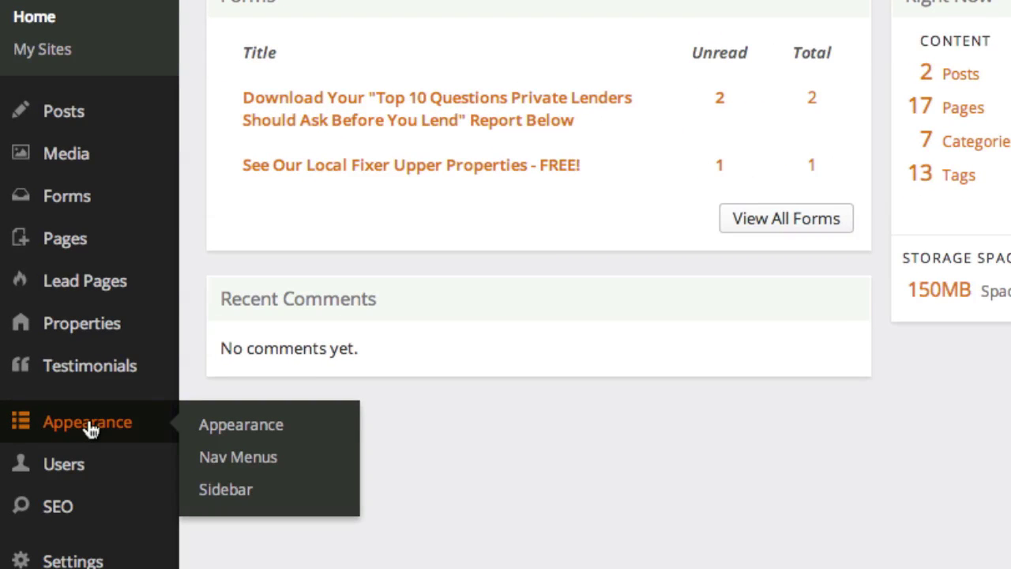
left_click(91, 429)
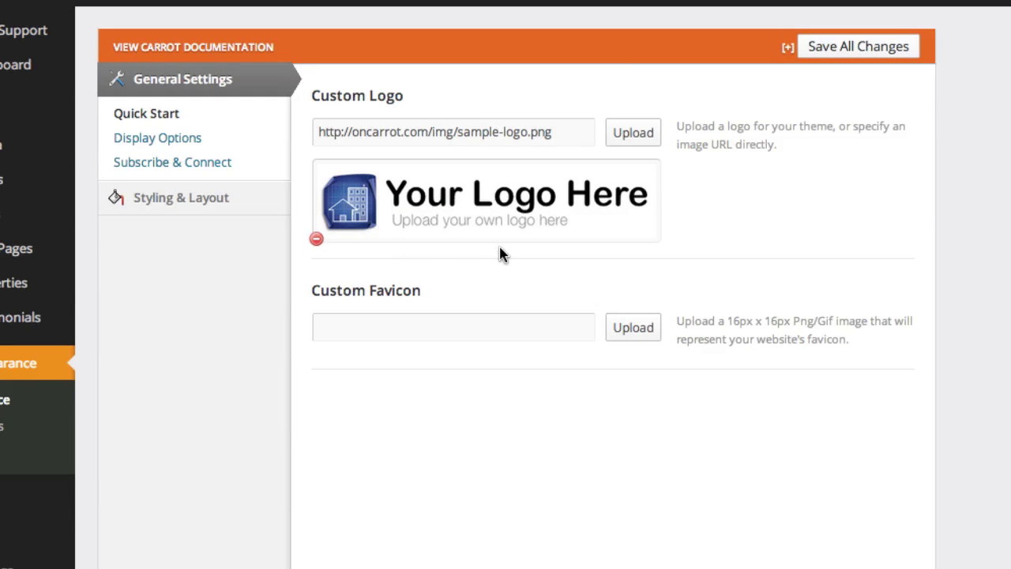
- Remove the sample image from the Custom Logo setting
left_click_drag(317, 100, 409, 97)
left_click(418, 97)
left_click(315, 239)
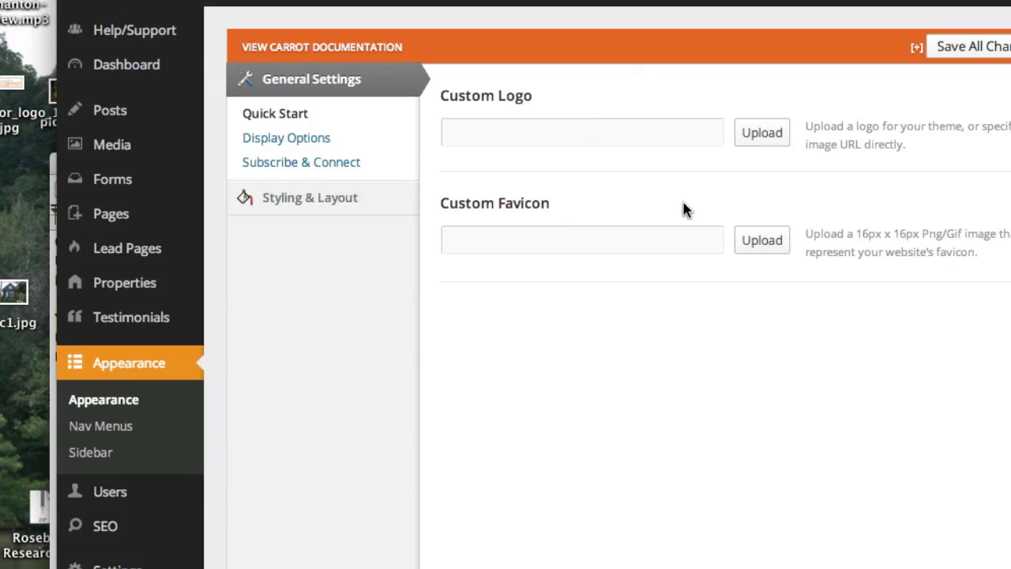
- Upload the oc_investor_logo_180 JPG from the desktop through the Custom Logo uploader
left_click(754, 142)
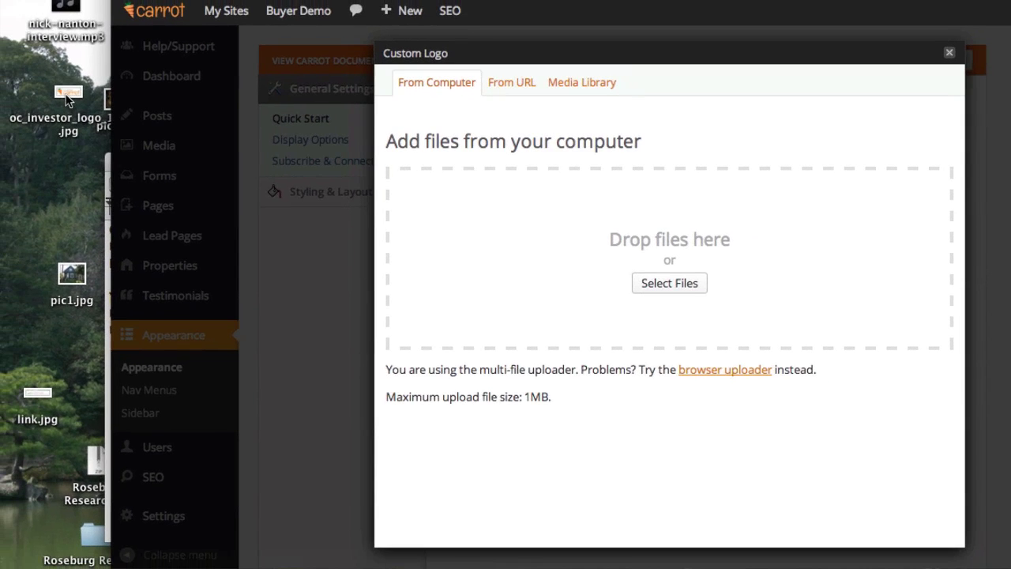
left_click(662, 284)
left_click(946, 476)
left_click_drag(68, 95, 575, 234)
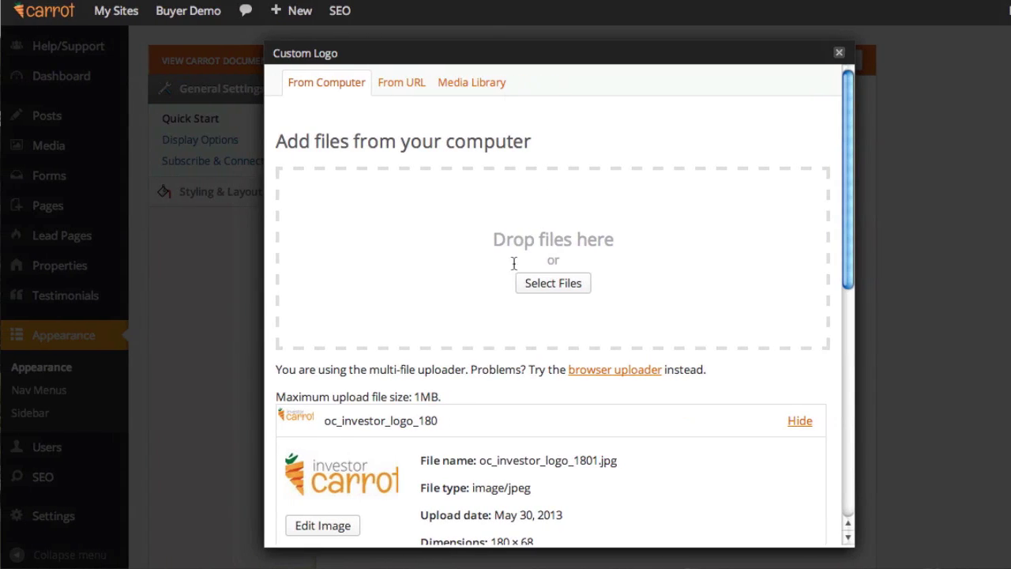
- Use the uploaded image as the custom logo and save all changes, refreshing the site's home page
scroll(515, 284, "down", 5)
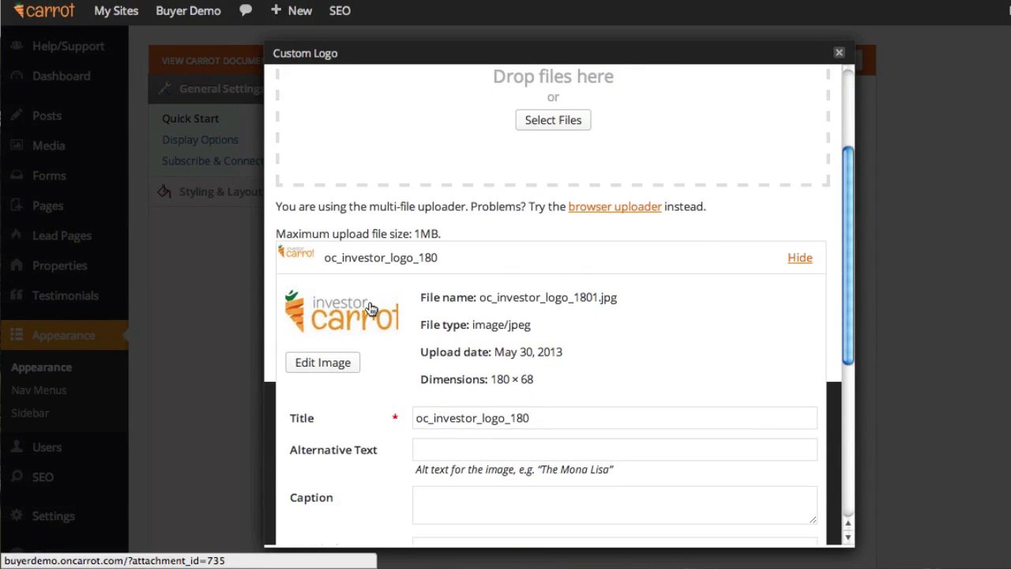
scroll(451, 305, "down", 5)
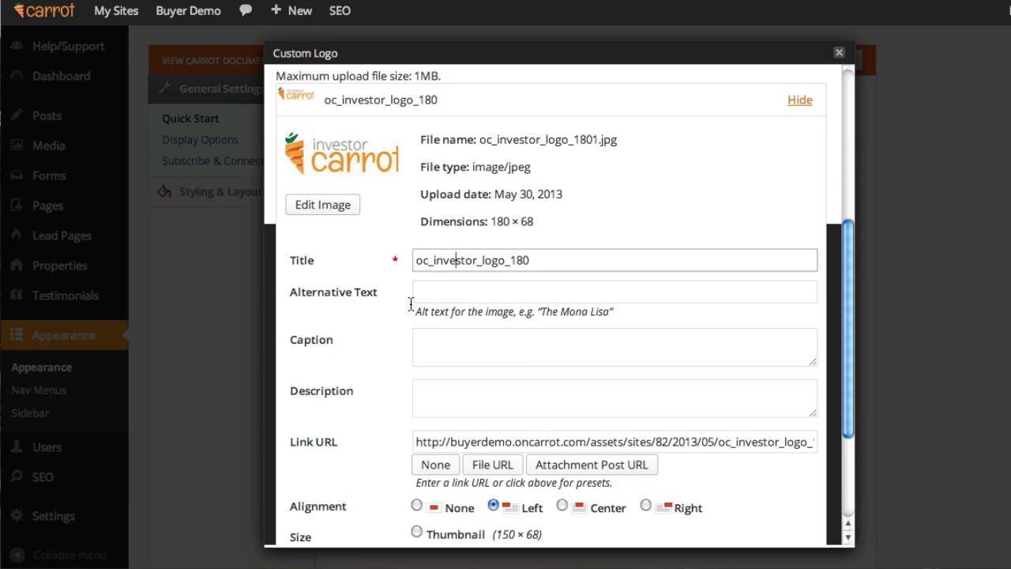
scroll(406, 321, "down", 5)
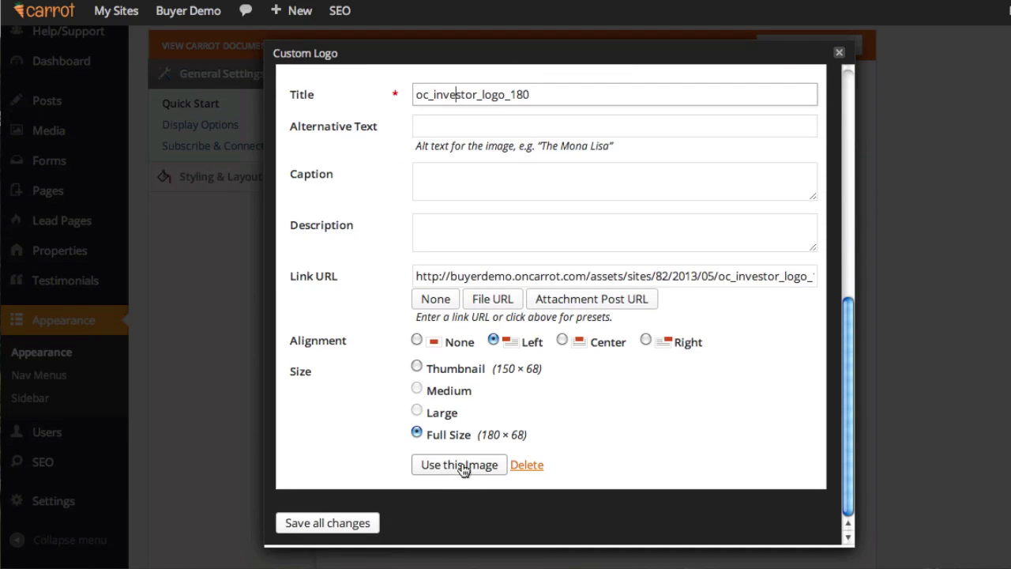
left_click(463, 468)
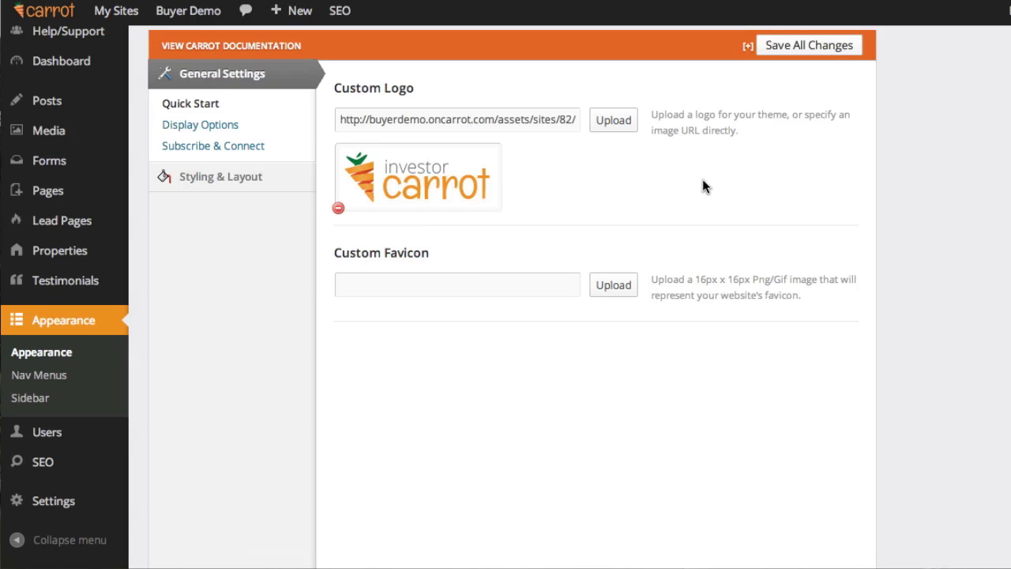
left_click(812, 48)
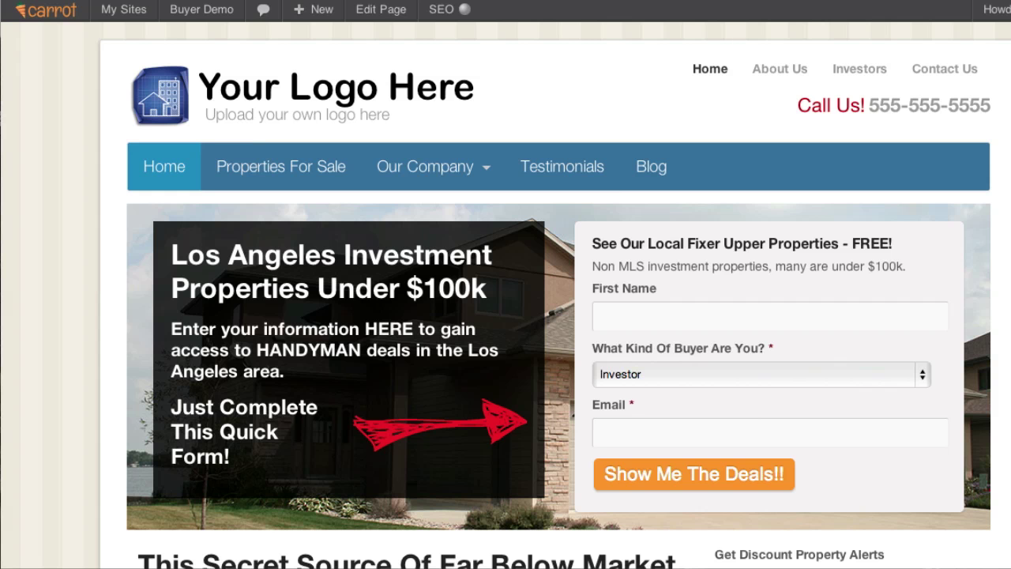
key("super+r")
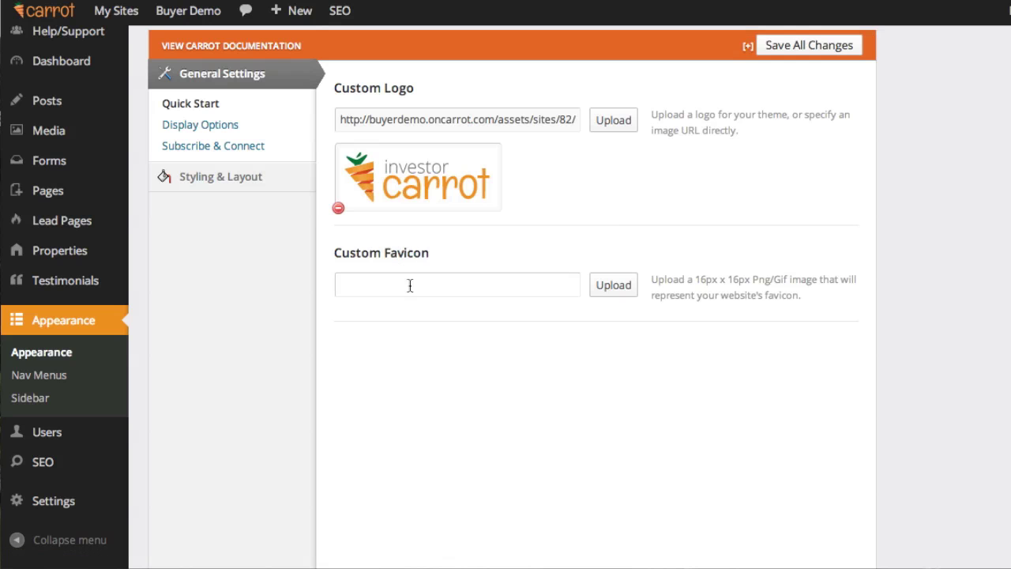
- Select and copy the full image URL of the custom logo
left_click(467, 119)
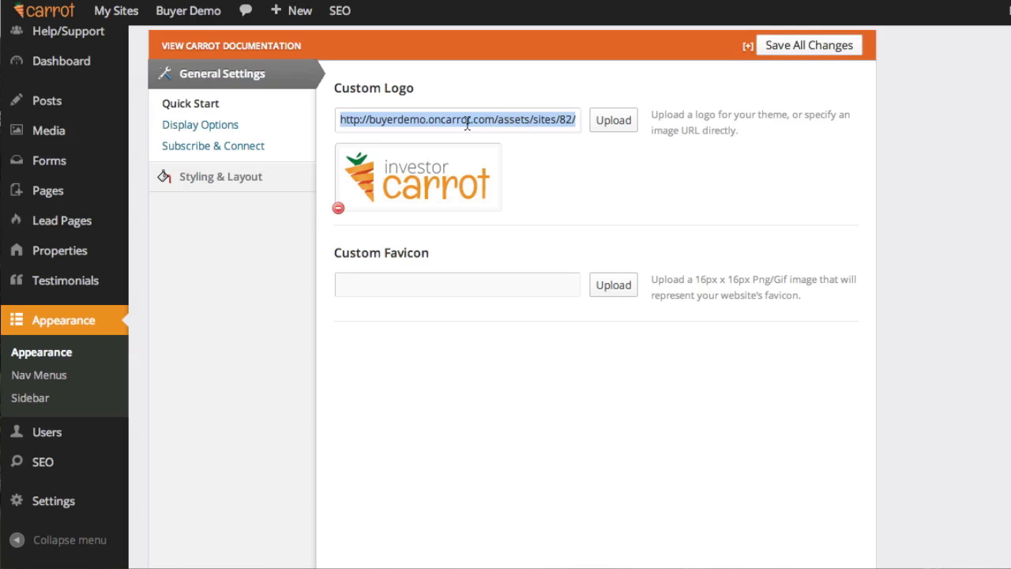
left_click(467, 119)
double_click(467, 119)
left_click(453, 119)
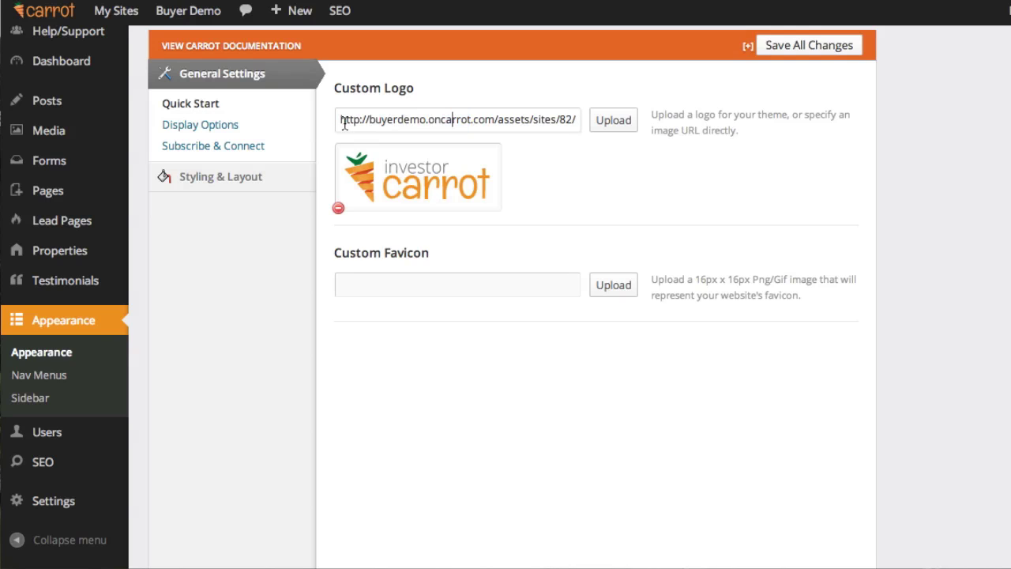
left_click_drag(341, 119, 644, 136)
left_click(565, 121)
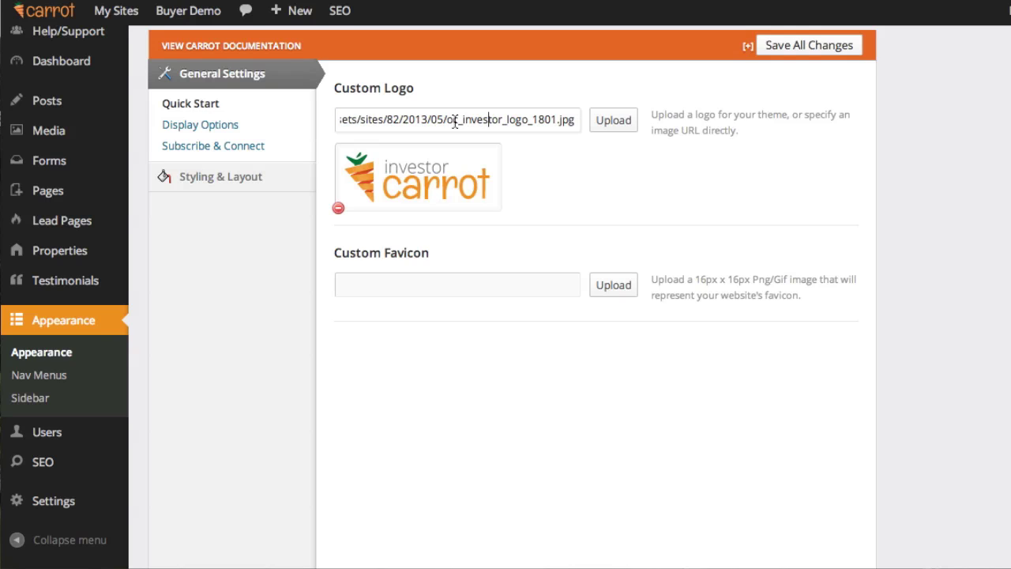
left_click_drag(339, 119, 566, 126)
triple_click(523, 126)
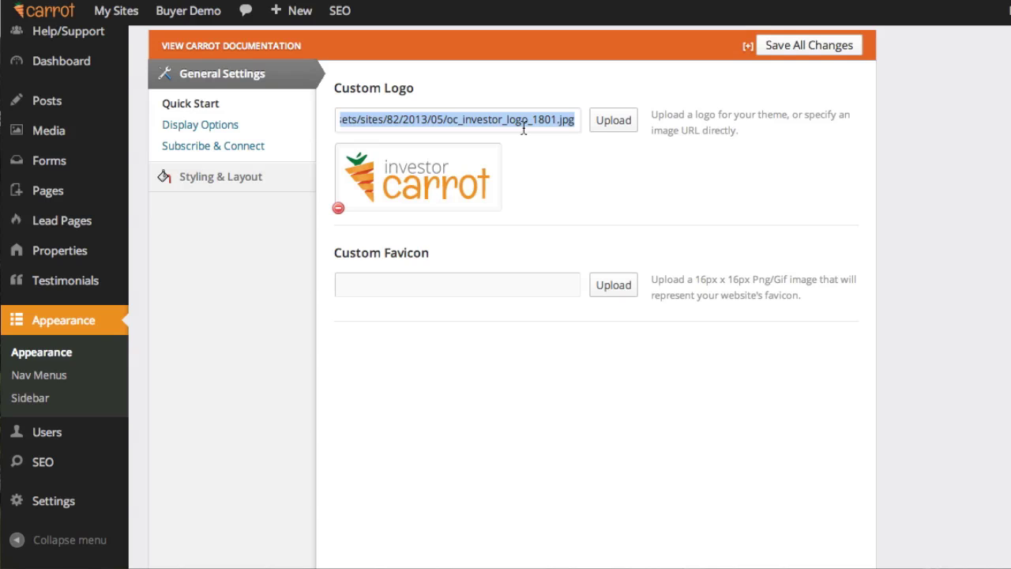
key("super+c")
double_click(509, 121)
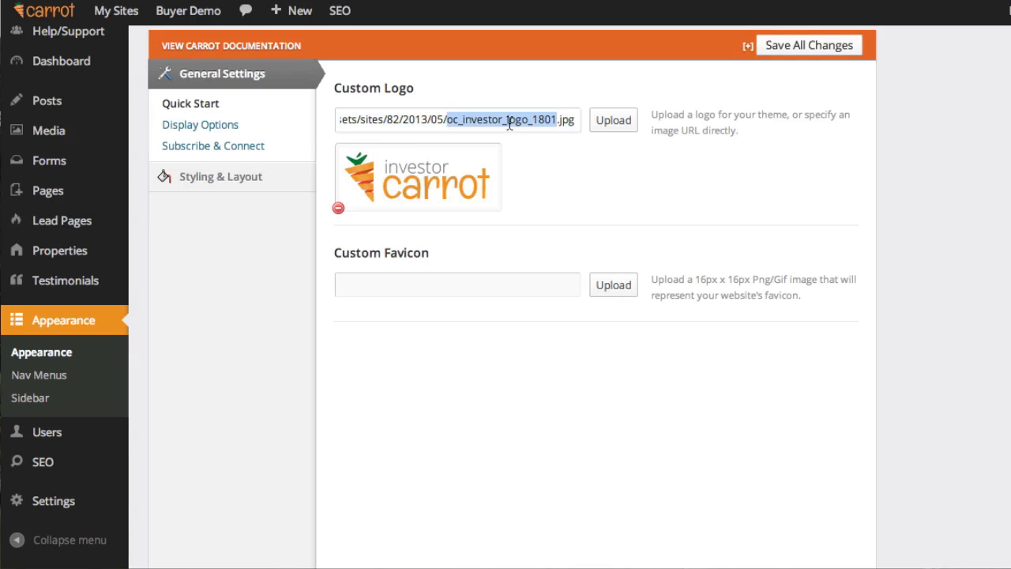
left_click(509, 121)
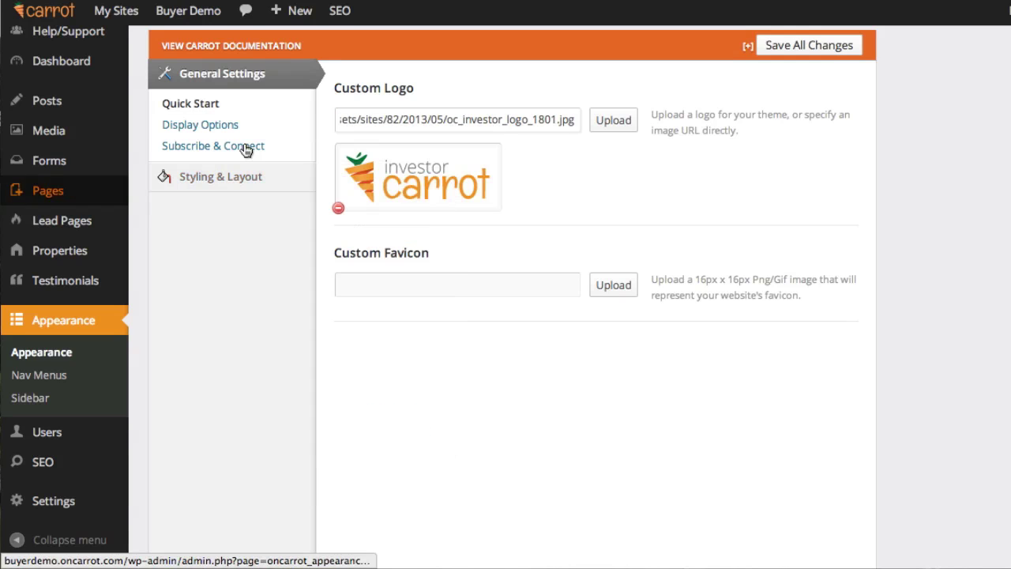
triple_click(505, 124)
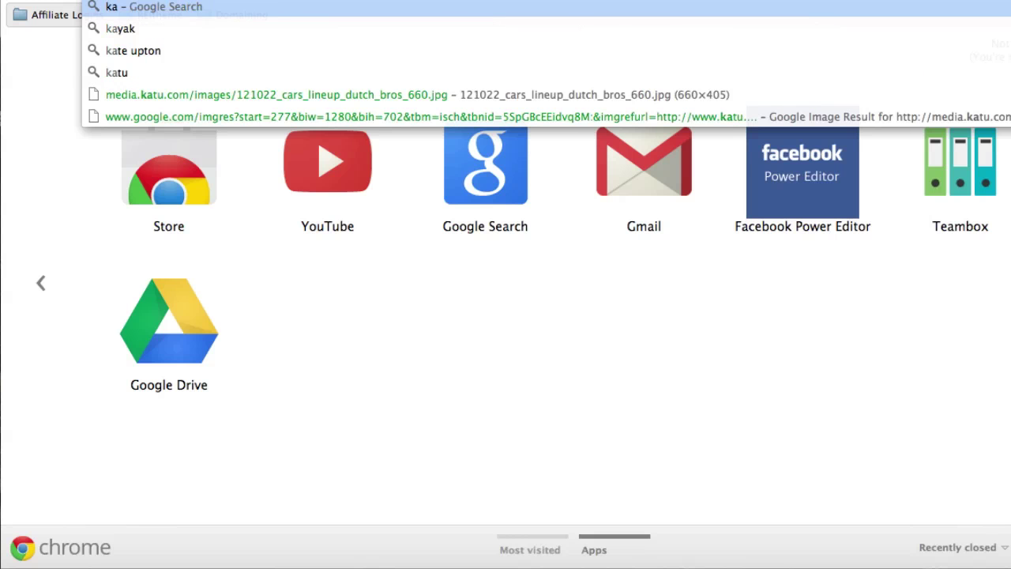
- View the Klamath Falls Apartments site in a new browser tab and return to the Appearance settings
key("BackSpace")
type("l")
key("Return")
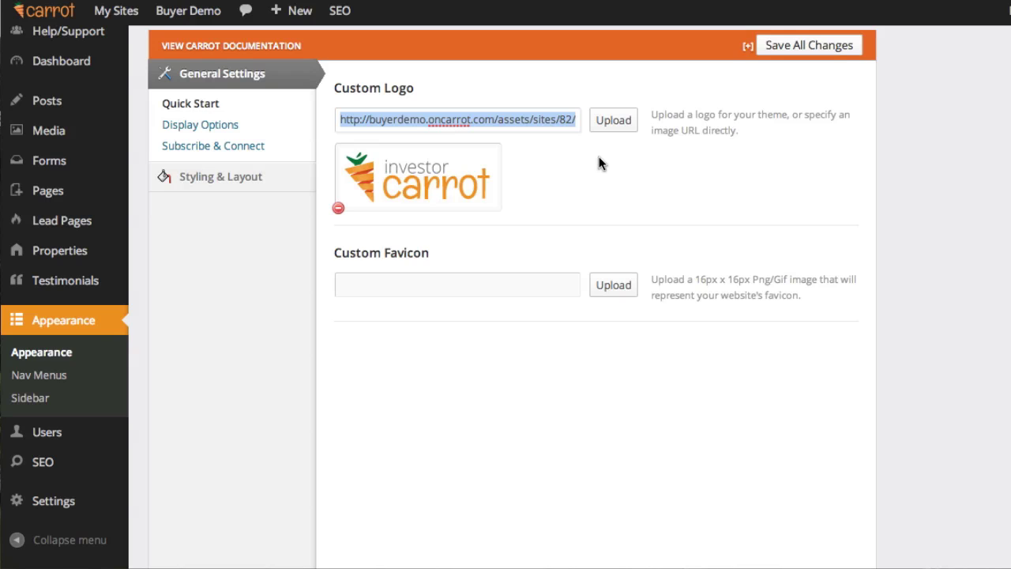
left_click(165, 289)
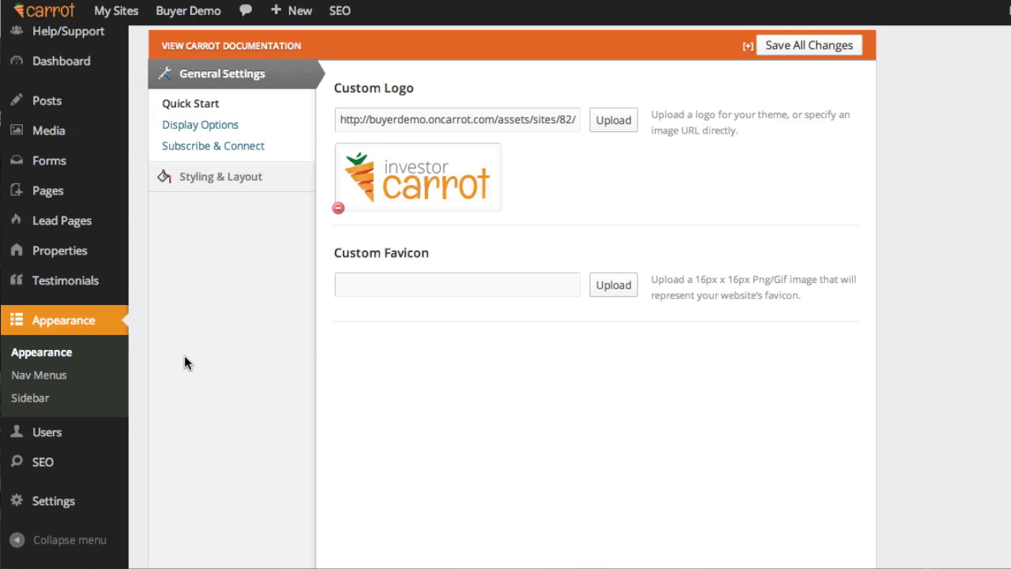
- Open the newest oc_investor_logo_180 file from the Media Library for image editing
left_click(58, 135)
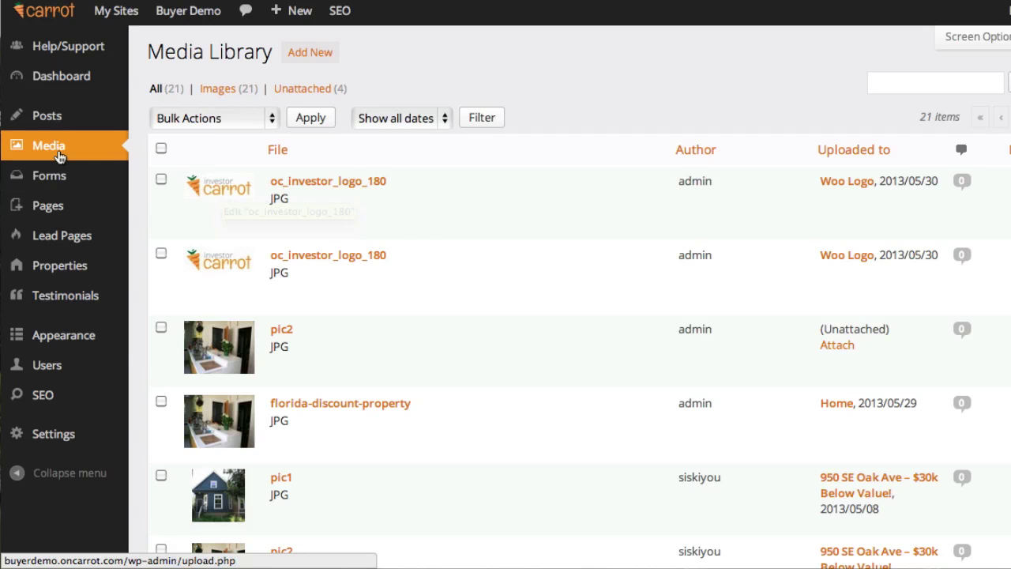
left_click(221, 192)
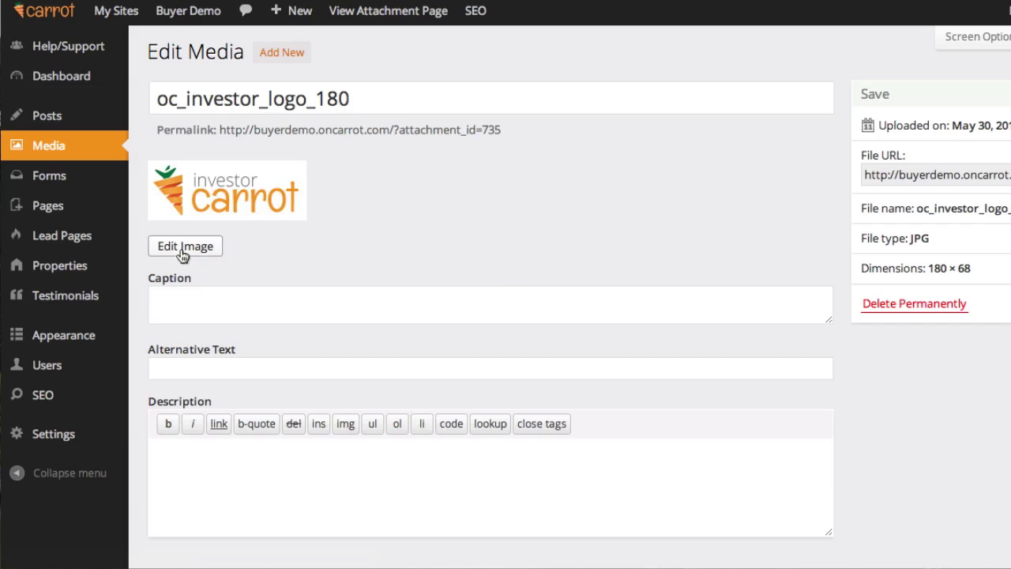
left_click(183, 248)
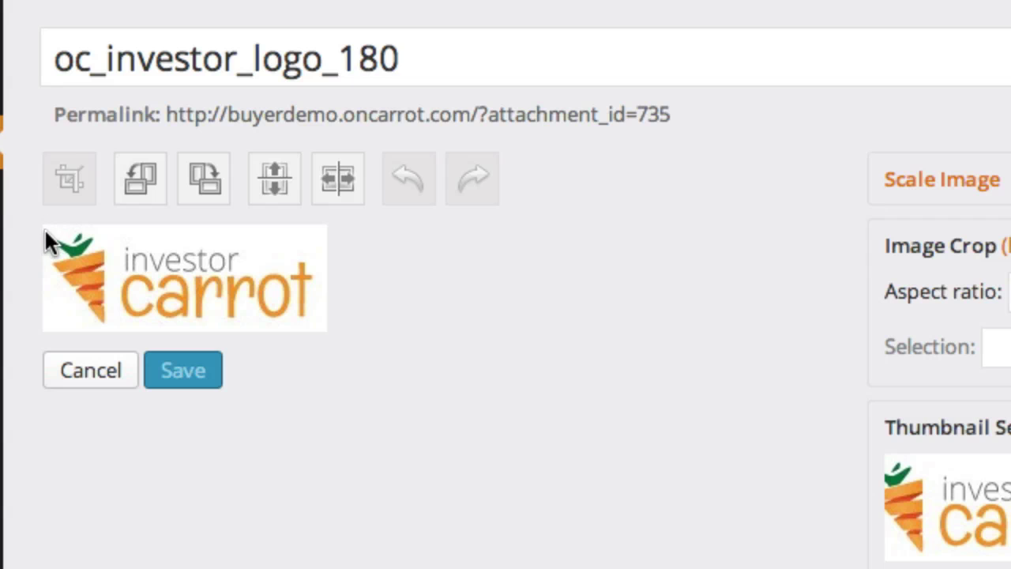
- Crop the logo image to about 180 × 64 pixels, keeping its full width, and save the edited image
left_click_drag(44, 229, 352, 331)
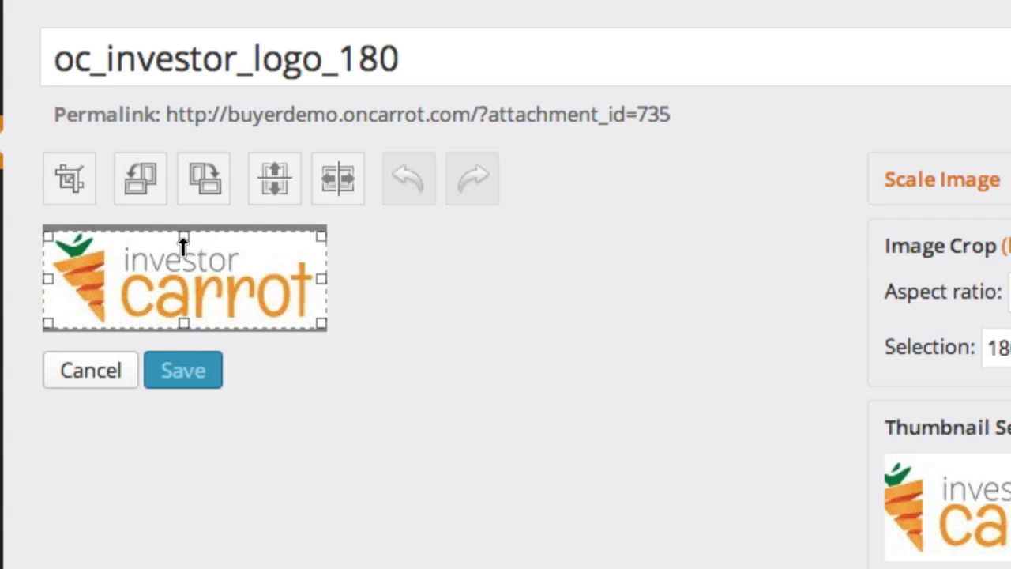
left_click_drag(182, 243, 182, 231)
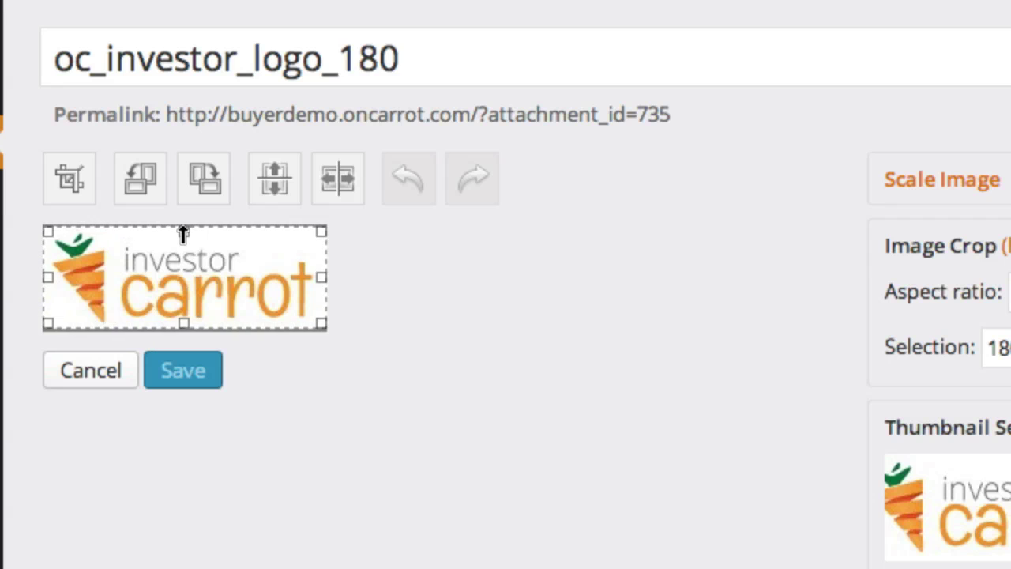
left_click(73, 169)
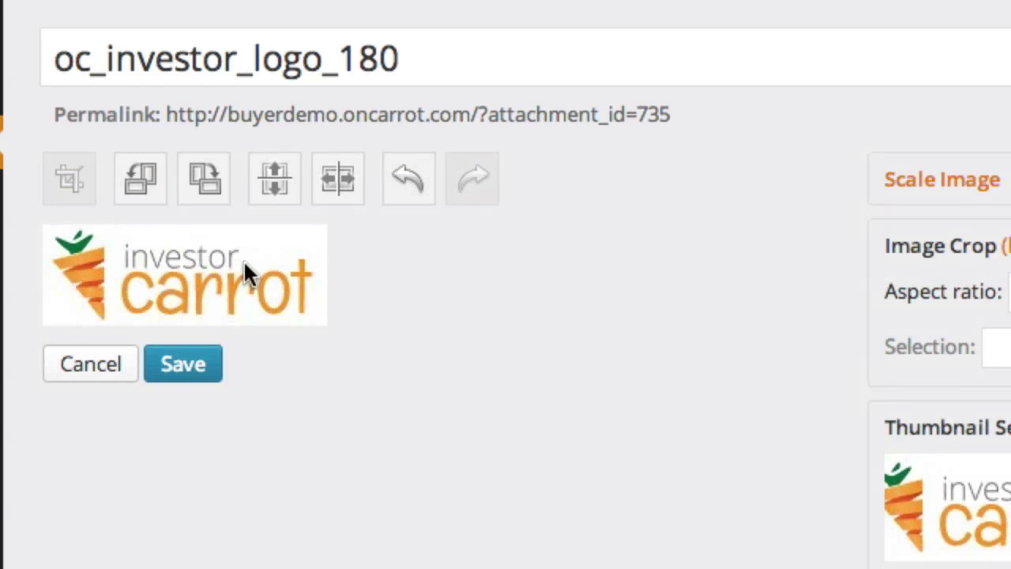
left_click(207, 368)
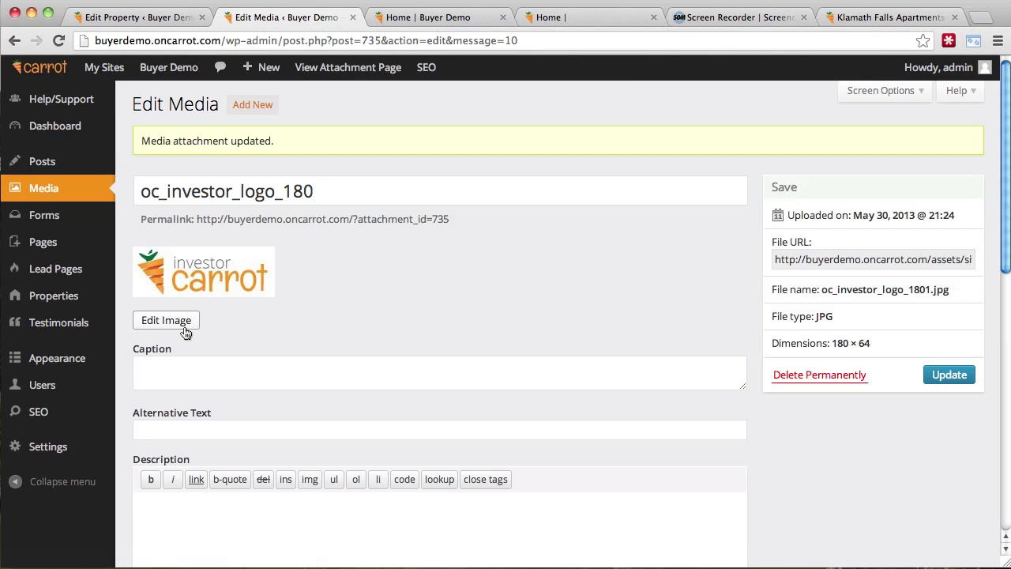
- Open the oc_investor_logo_180 image for editing and set its proportional scaling width to 150 pixels
left_click(185, 322)
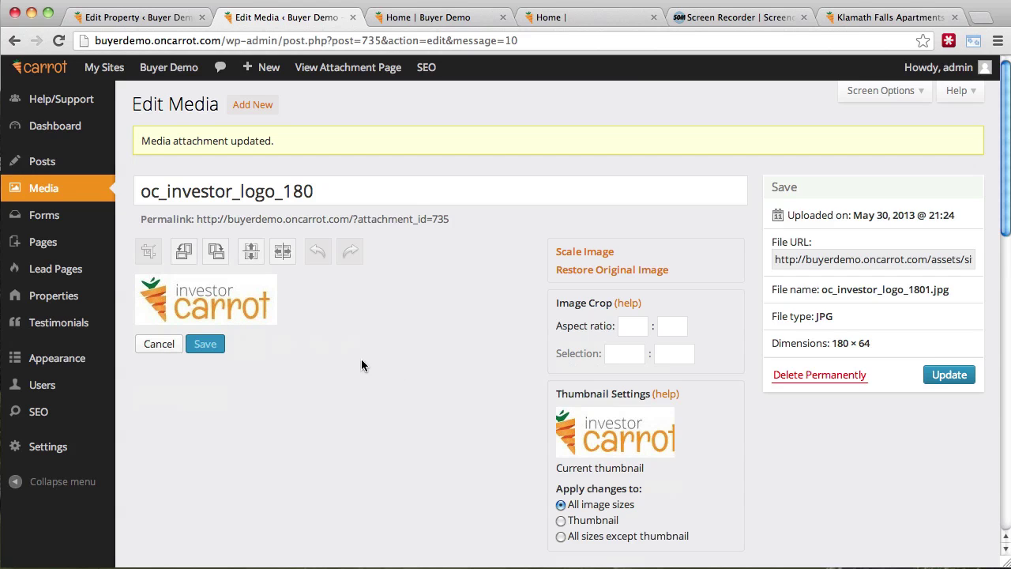
left_click(577, 252)
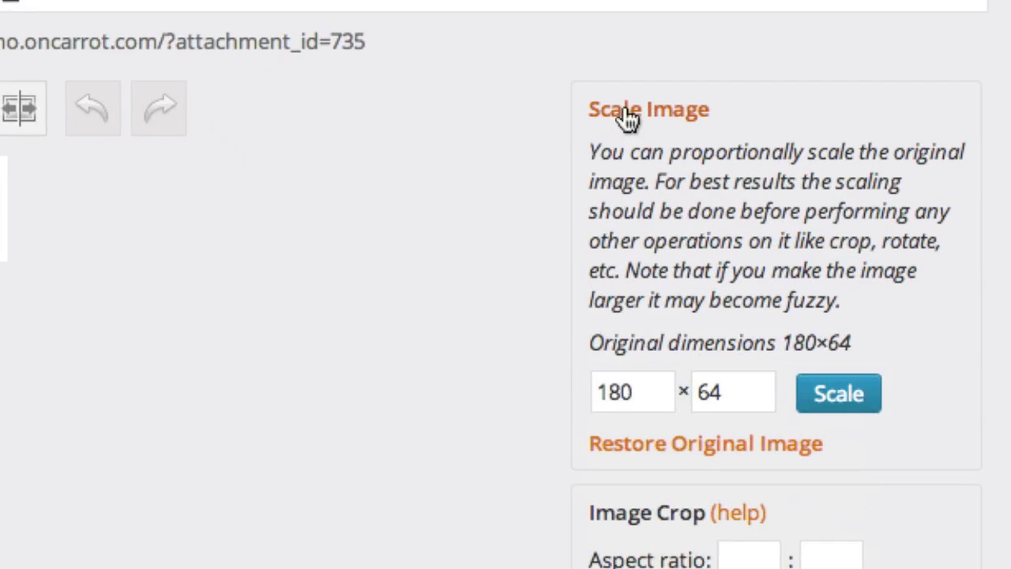
left_click_drag(655, 181, 681, 301)
left_click(659, 384)
double_click(654, 392)
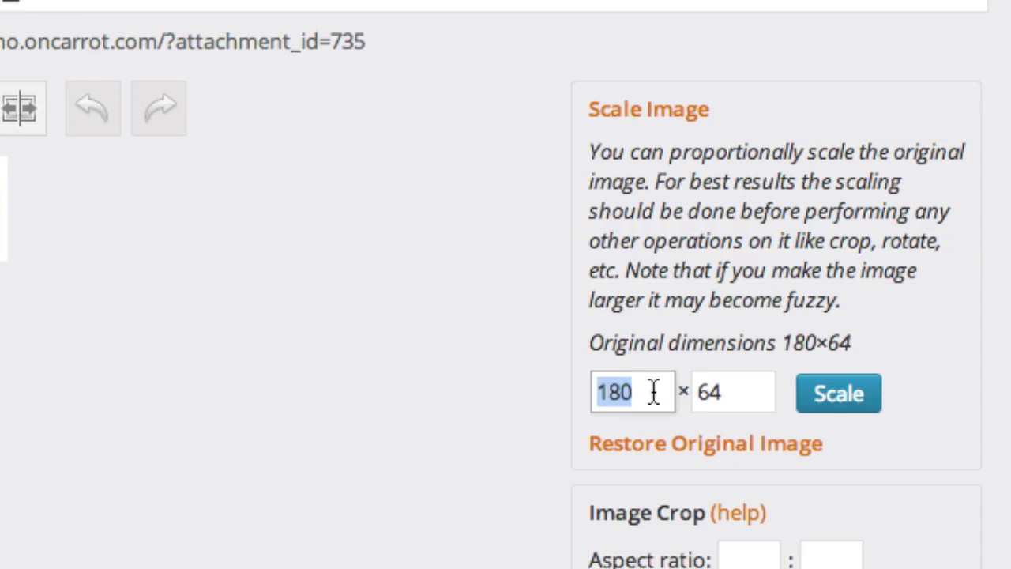
type("150")
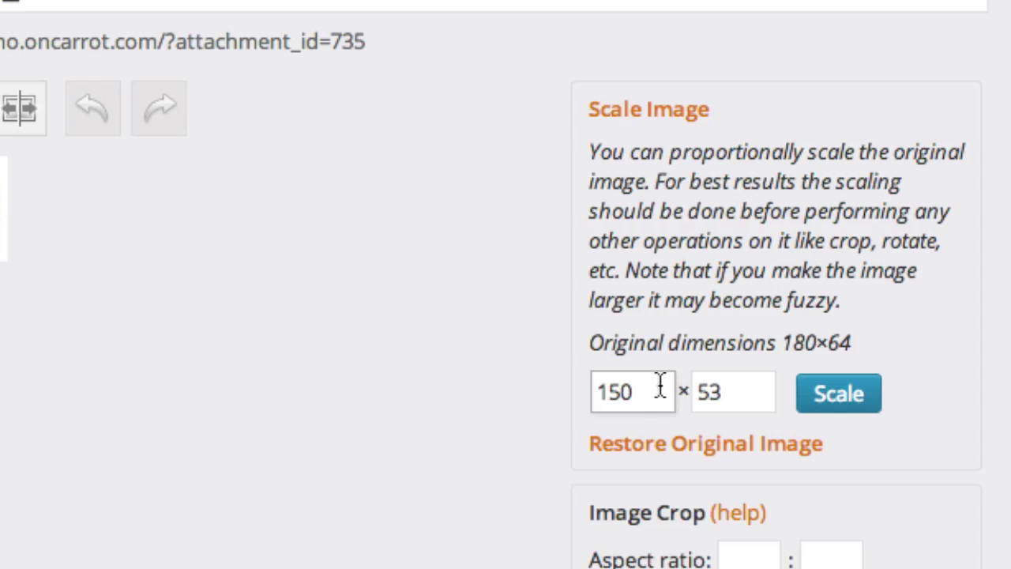
- Apply the scaling to the logo image and update the media attachment
double_click(734, 394)
left_click(700, 392)
double_click(700, 392)
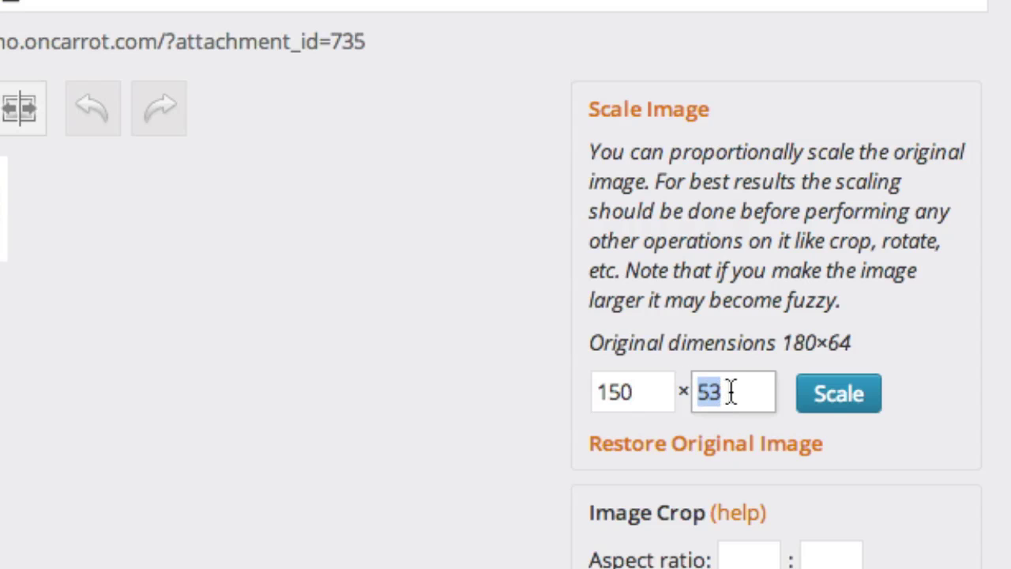
left_click(730, 392)
left_click(839, 393)
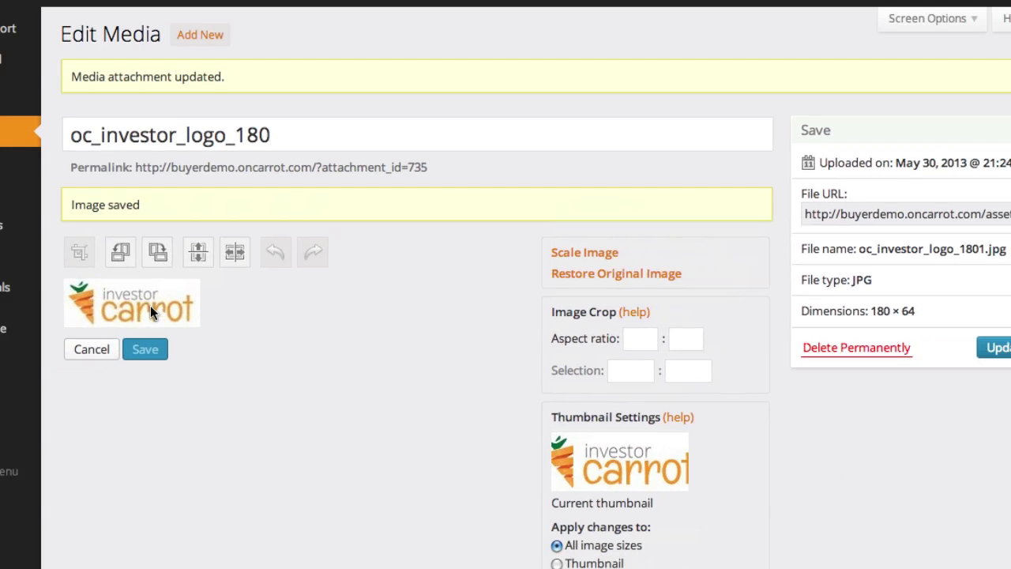
left_click(991, 348)
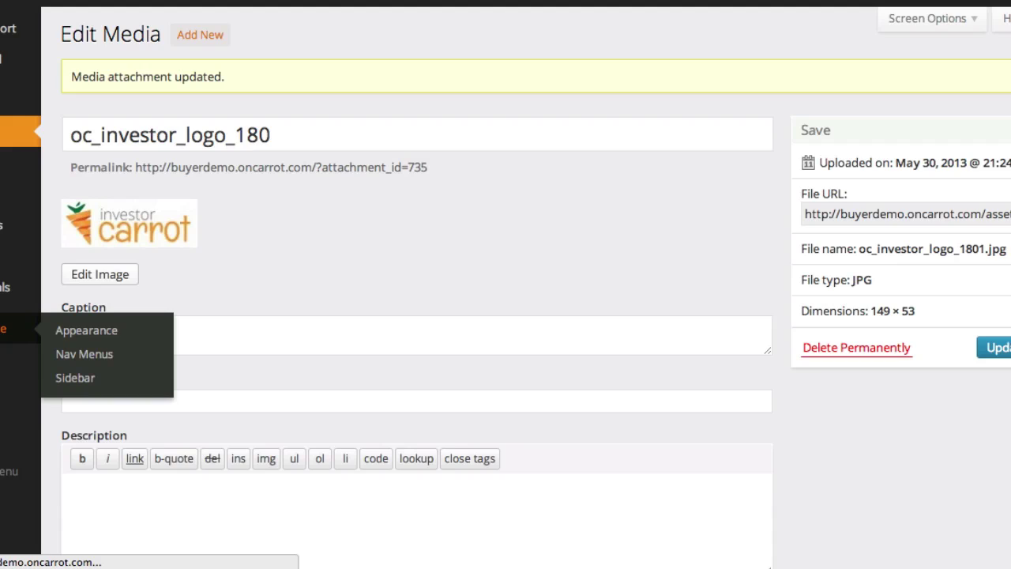
- Return to the Appearance settings, view the Custom Logo upload dialog, and close it without choosing a file
left_click(20, 329)
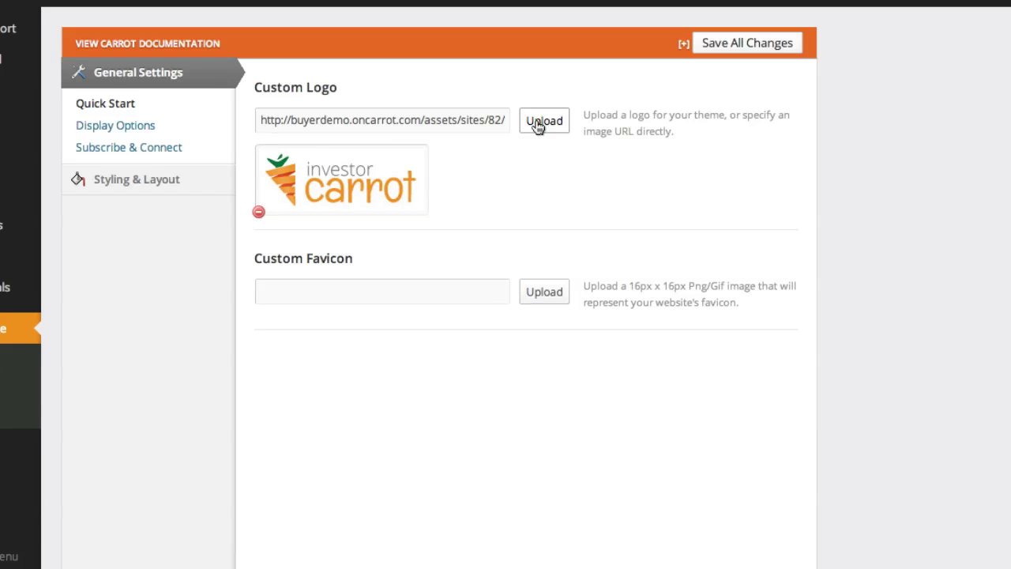
left_click(536, 127)
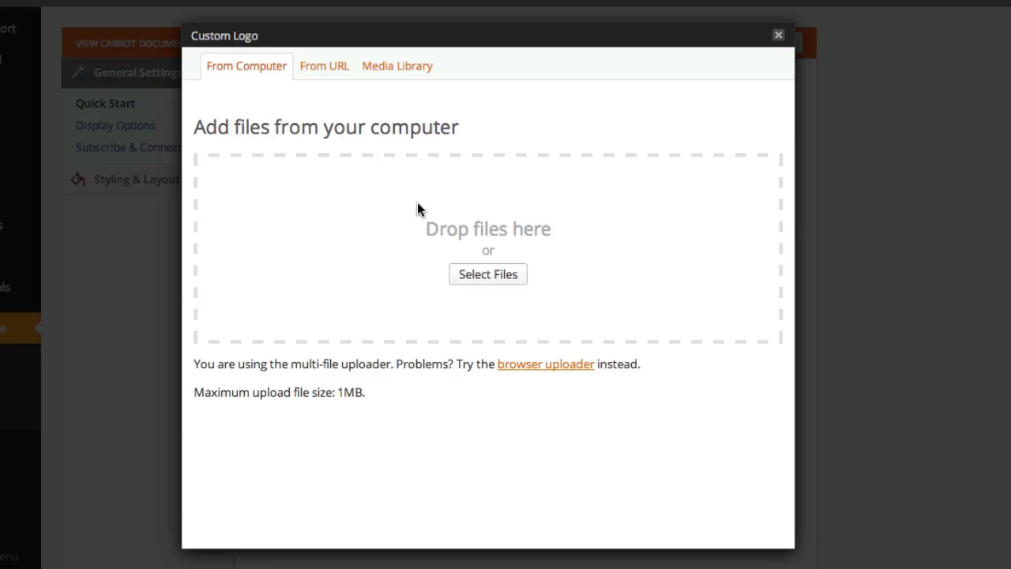
left_click(778, 35)
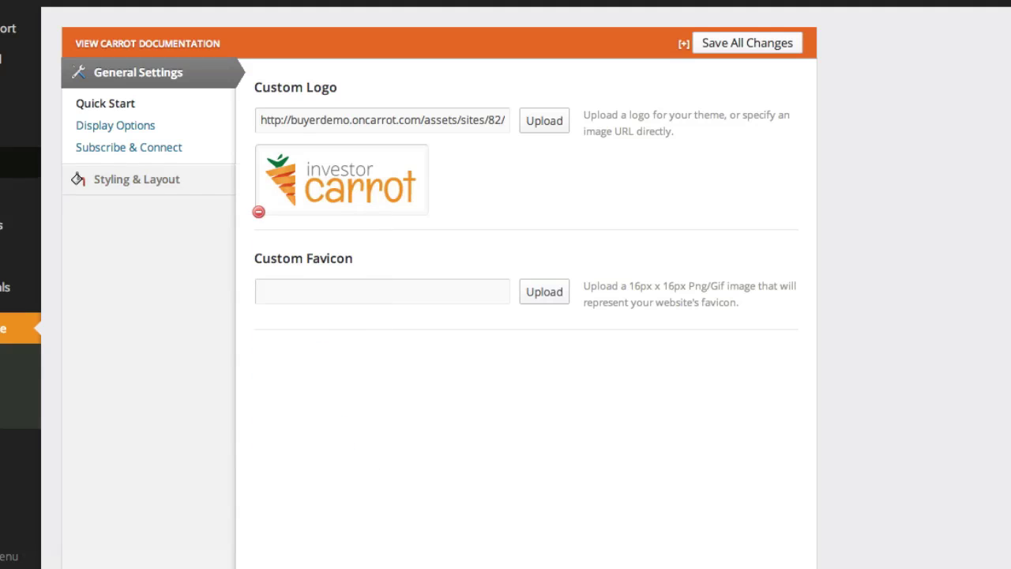
- Reopen the newest oc_investor_logo_180 file from the Media Library for further image editing
left_click(20, 131)
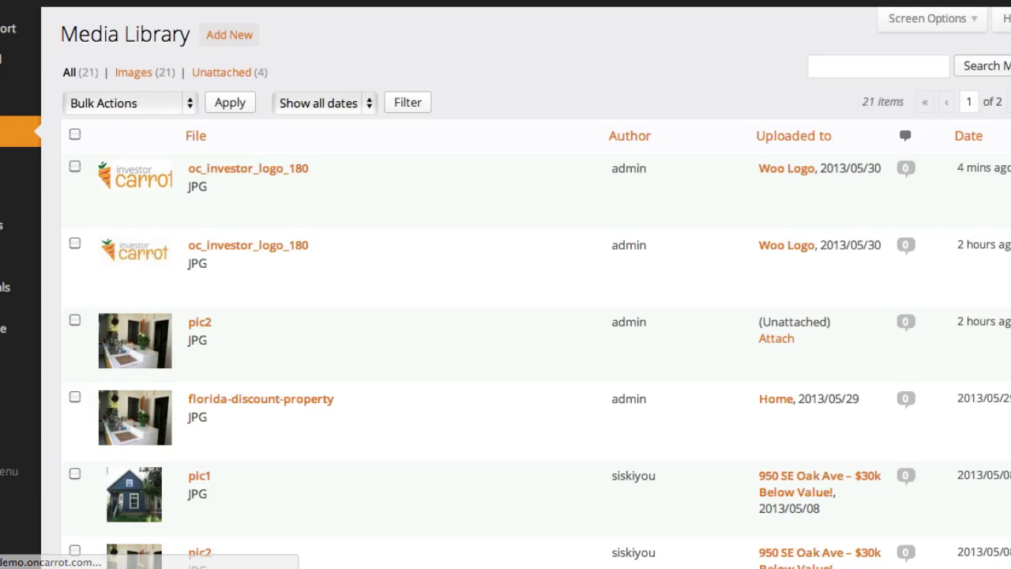
left_click(117, 174)
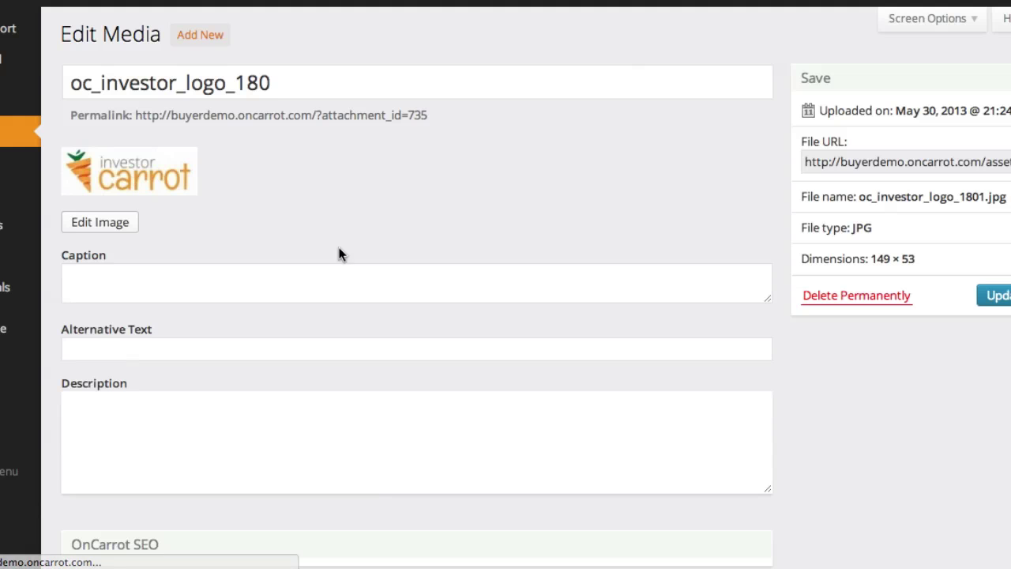
left_click(105, 223)
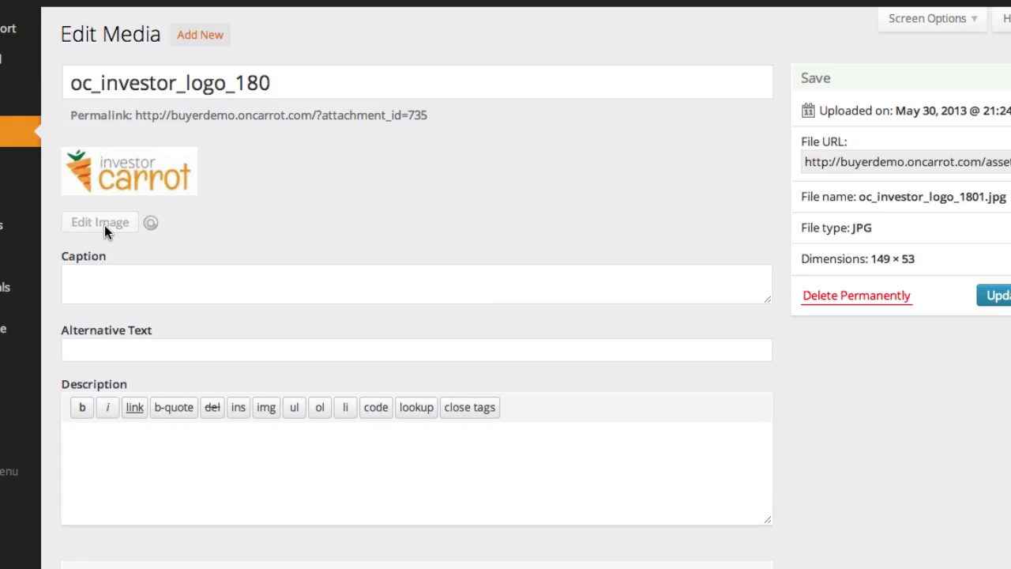